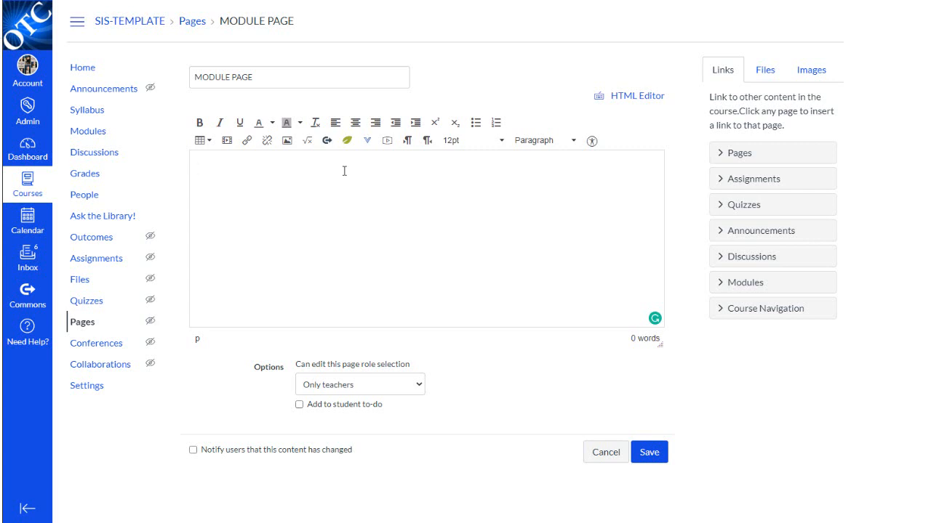
# Step: Add an "Introduction" heading in Header 2 style with a paragraph about early American Indian farming beneath it
pyautogui.click(532, 141)
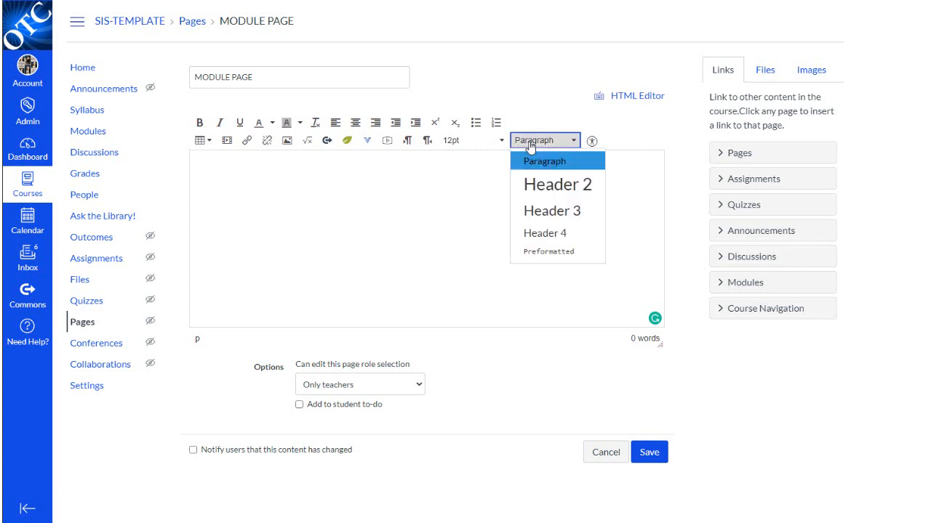
pyautogui.click(566, 188)
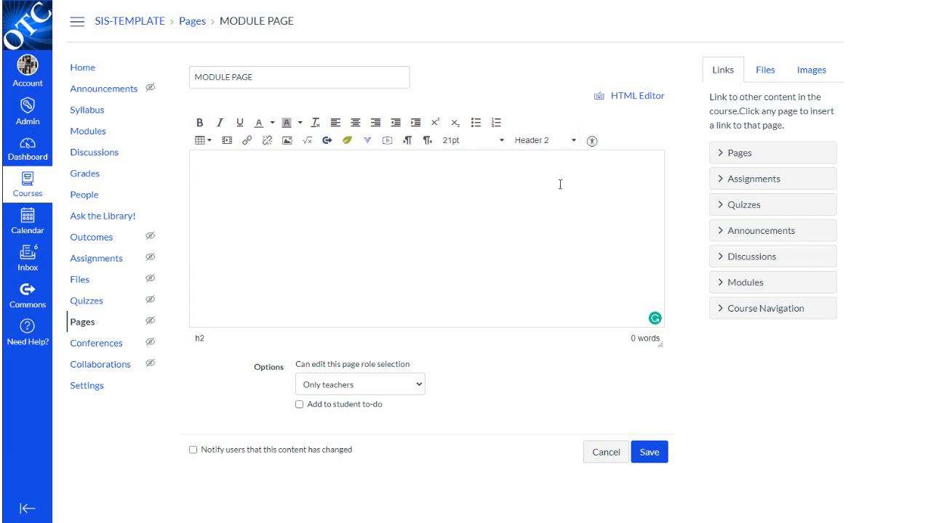
pyautogui.write('Introduction')
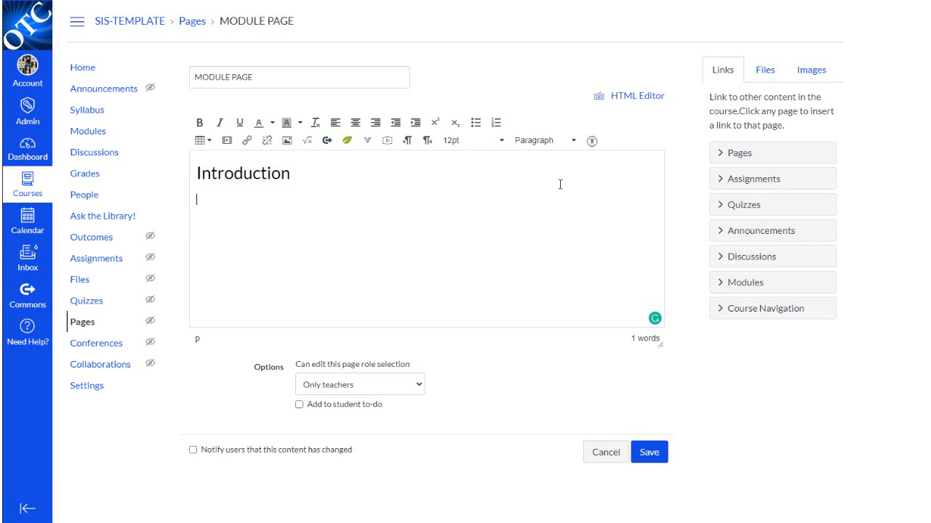
pyautogui.write('We see evidence of beginning farming in the continental US around 5000 BC. By 1,000 AD, we see American Indians develop a productive agriculture system, and no one surpassed their achievements until agriculture experiment stations were created at the end of the 19th century.')
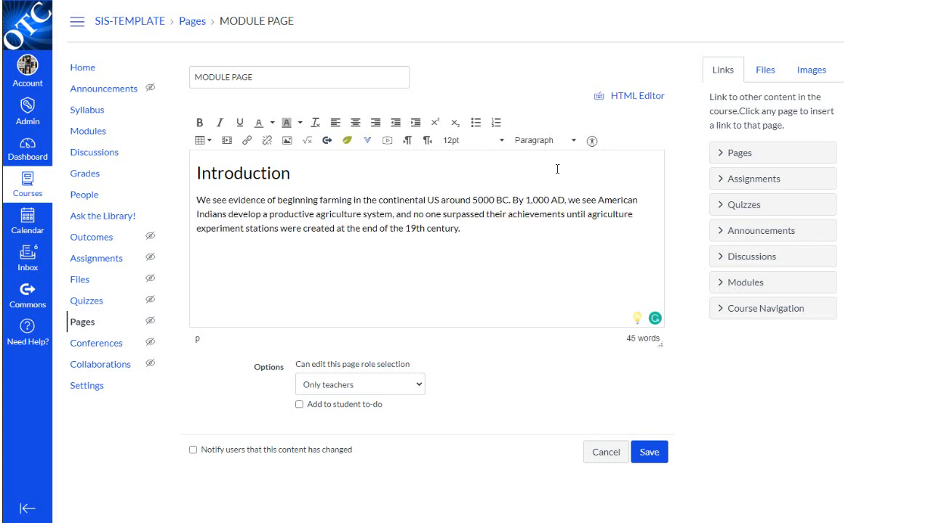
# Step: Add an "Objectives" heading in Header 2 style below the introduction, followed by a bulleted list of the three student objectives
pyautogui.press('Return')
pyautogui.click(536, 142)
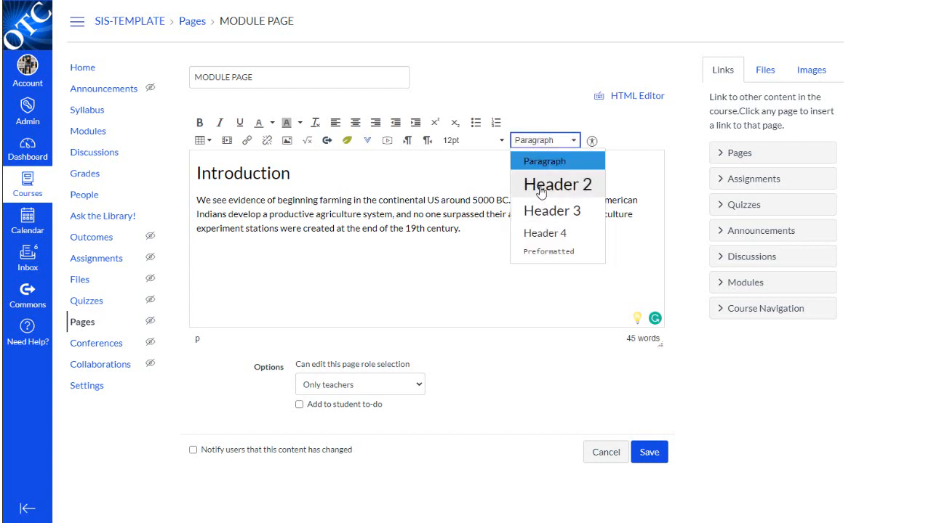
pyautogui.click(539, 187)
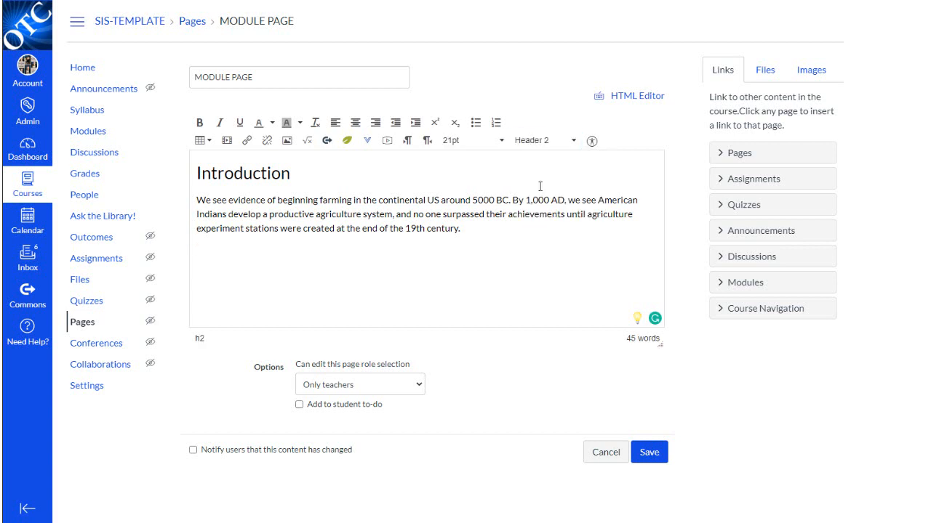
pyautogui.write('Objectives')
pyautogui.press('Return')
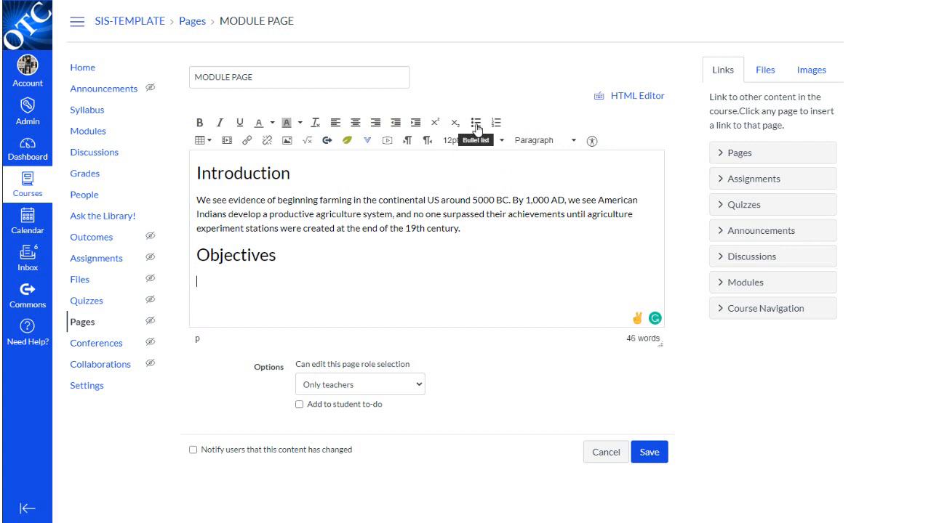
pyautogui.click(477, 125)
pyautogui.write('Students will construct a narrative based on a single Native American tribe that will describe basic aspects of tribal life, food, clothing, shelter, etc. that related to agriculture and land tenure. Using unit materials and outside research, students will describe at least two ways in which future interactions between Native Americans and Europeans were impacted by European perceptions of the differences in gender roles between themselves and Native Americans. Students will be able to identify the geographic locations of Native American tribes during pre-colonial American in areas that are now New England and the central East coast.')
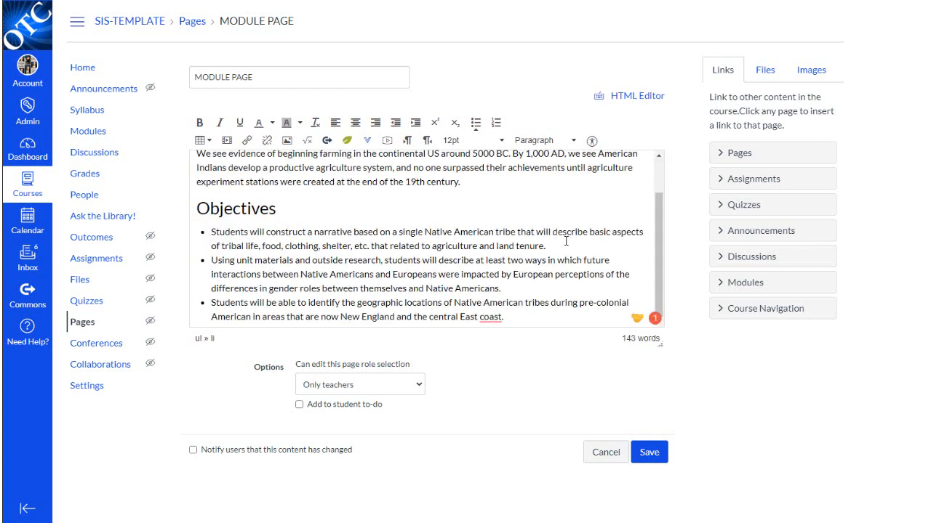
# Step: End the objectives list and add a Header 2 "Required Readings" with the lines "Chapter 1" and "The Mystery of Chaco Canyon"
pyautogui.press('Return')
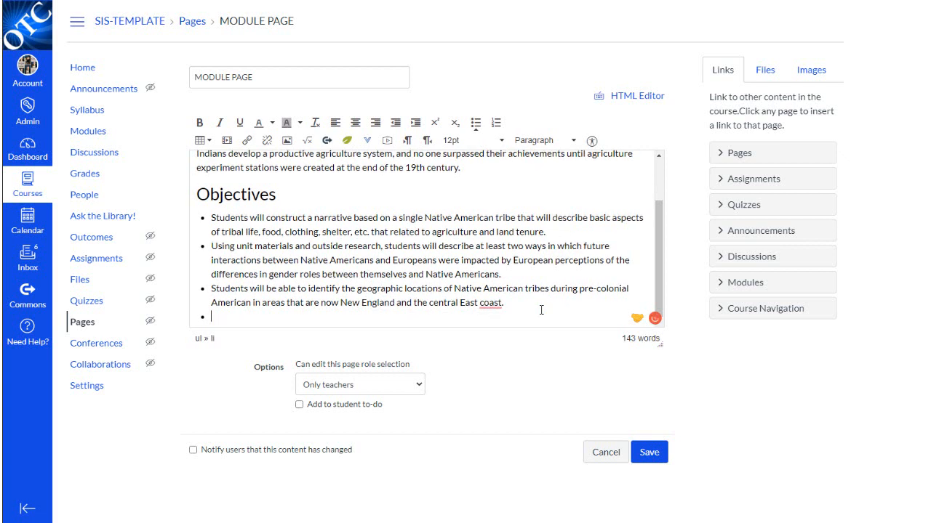
pyautogui.click(475, 125)
pyautogui.click(540, 140)
pyautogui.click(542, 182)
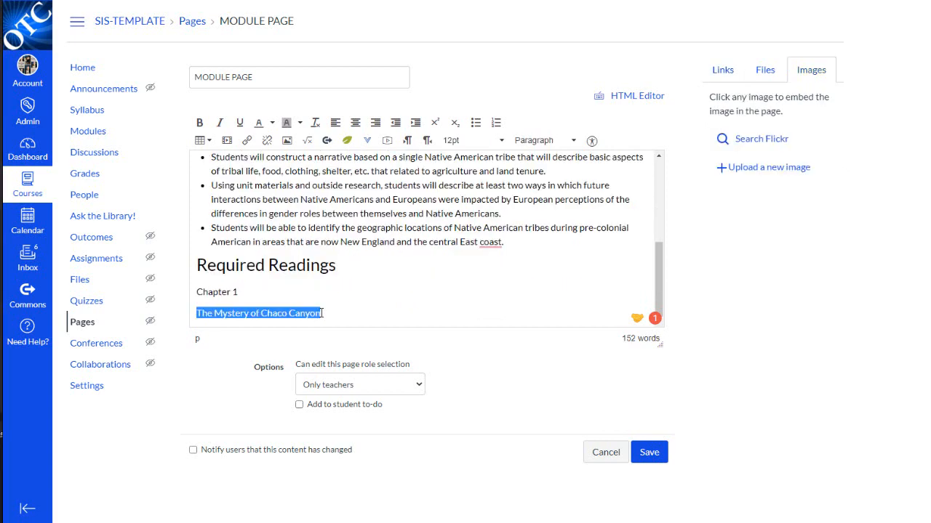
# Step: Link the text "The Mystery of Chaco Canyon" to the copied cahokia.htm web address
pyautogui.click(198, 313)
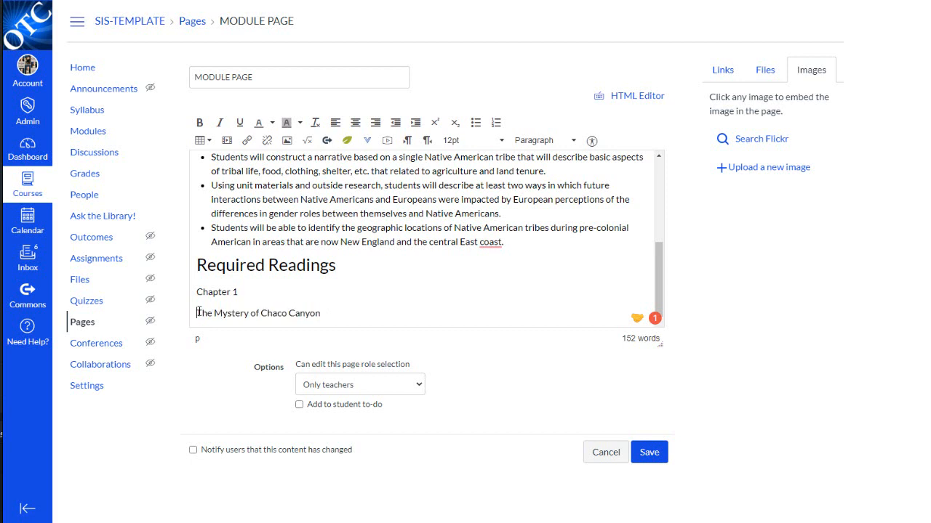
pyautogui.moveTo(197, 313); pyautogui.dragTo(340, 314)
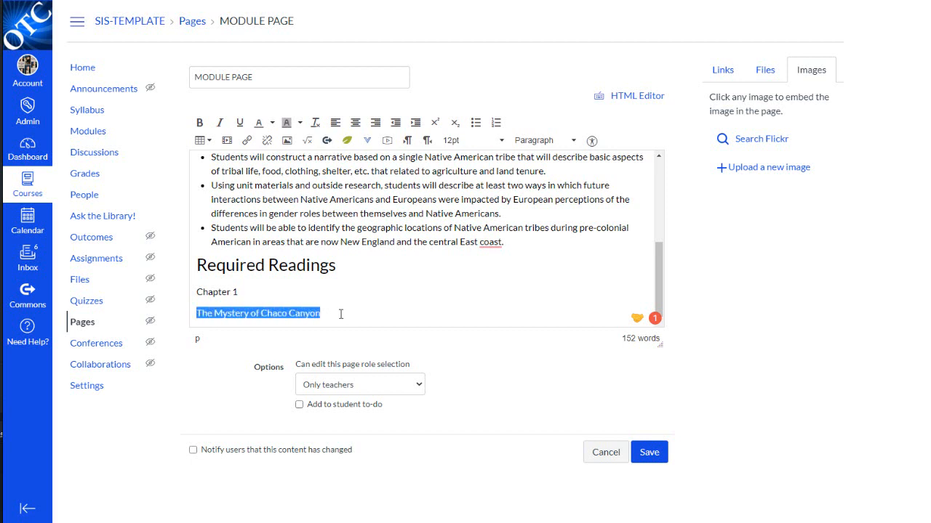
pyautogui.click(248, 142)
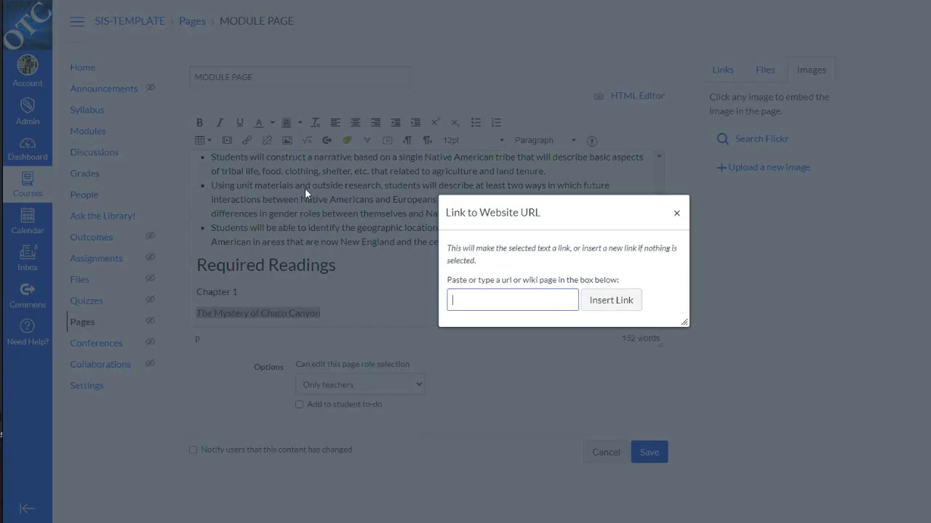
pyautogui.hotkey('ctrl', 'v')
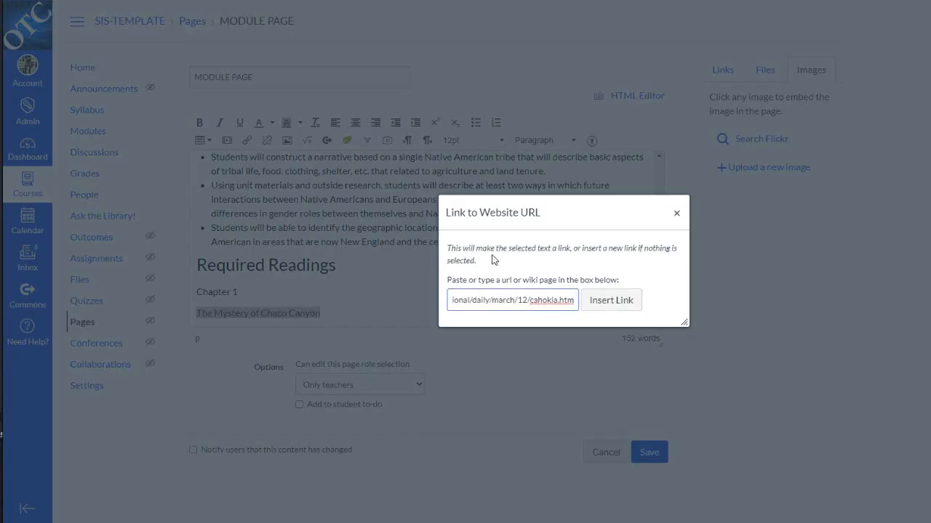
pyautogui.click(609, 303)
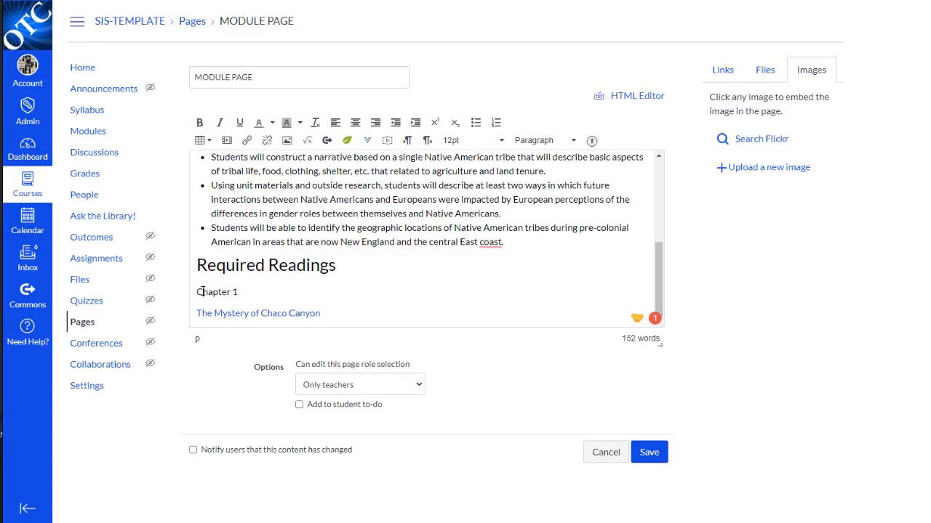
# Step: Turn the Chapter 1 and The Mystery of Chaco Canyon lines into a bulleted list
pyautogui.moveTo(202, 292); pyautogui.dragTo(217, 306)
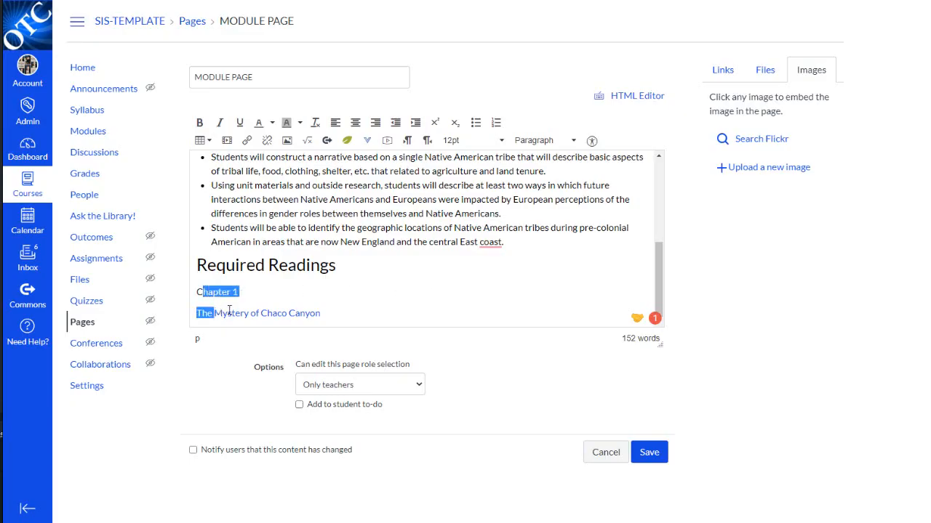
pyautogui.moveTo(195, 292); pyautogui.dragTo(362, 310)
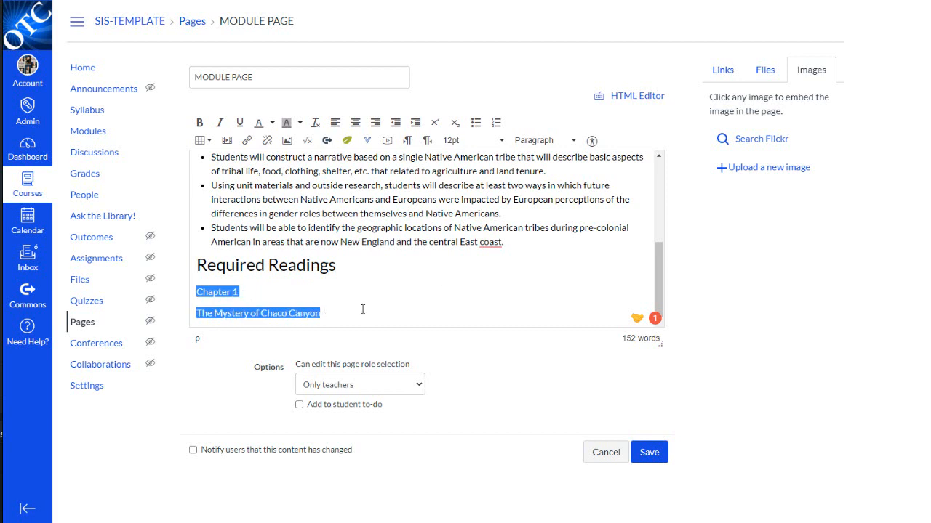
pyautogui.click(476, 123)
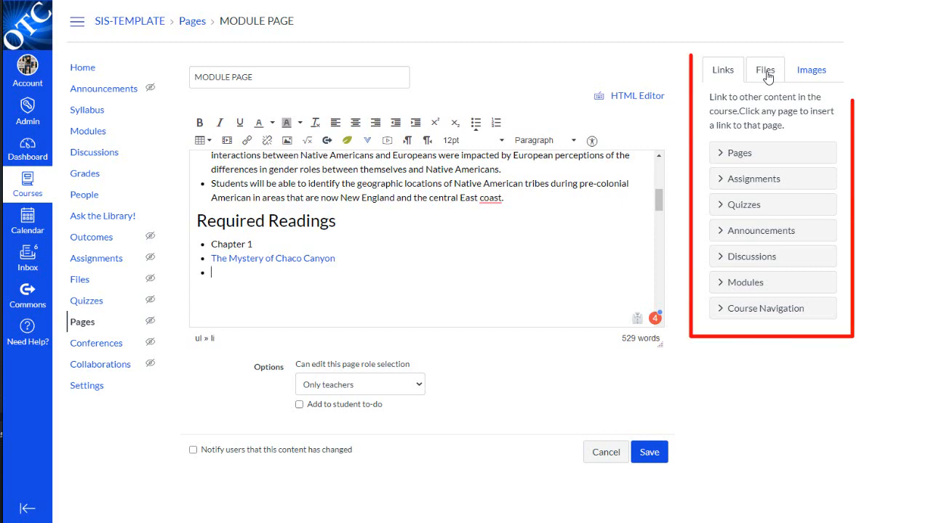
# Step: Upload Sample File.docx from the Samples folder to course files and insert its link as the third required reading
pyautogui.click(765, 72)
pyautogui.click(760, 228)
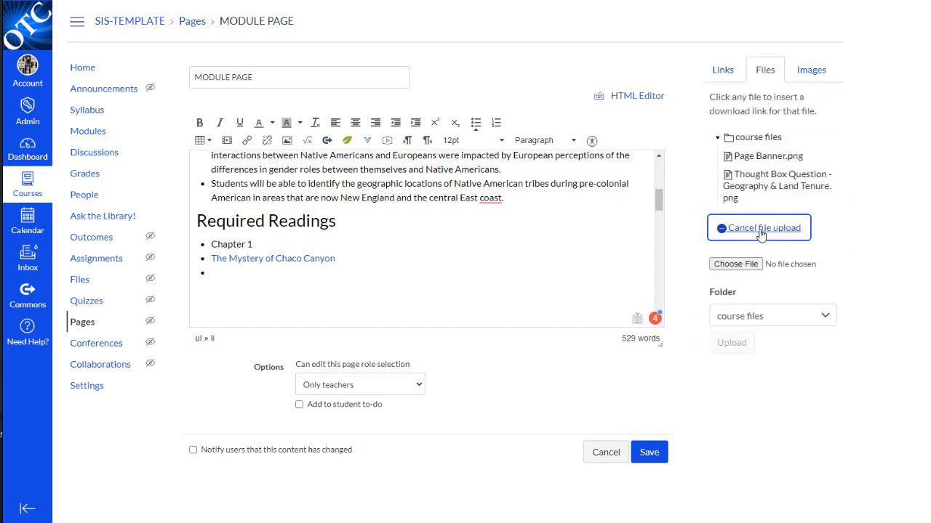
pyautogui.click(749, 262)
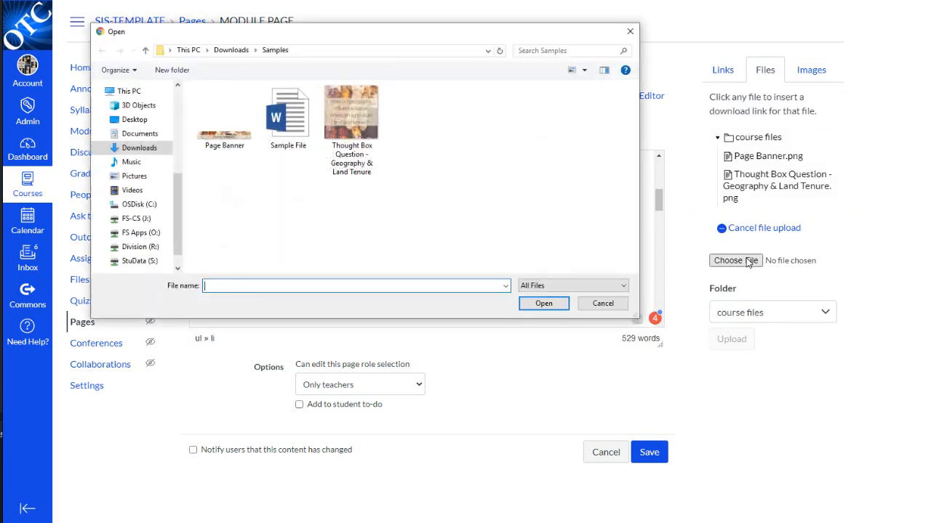
pyautogui.click(282, 115)
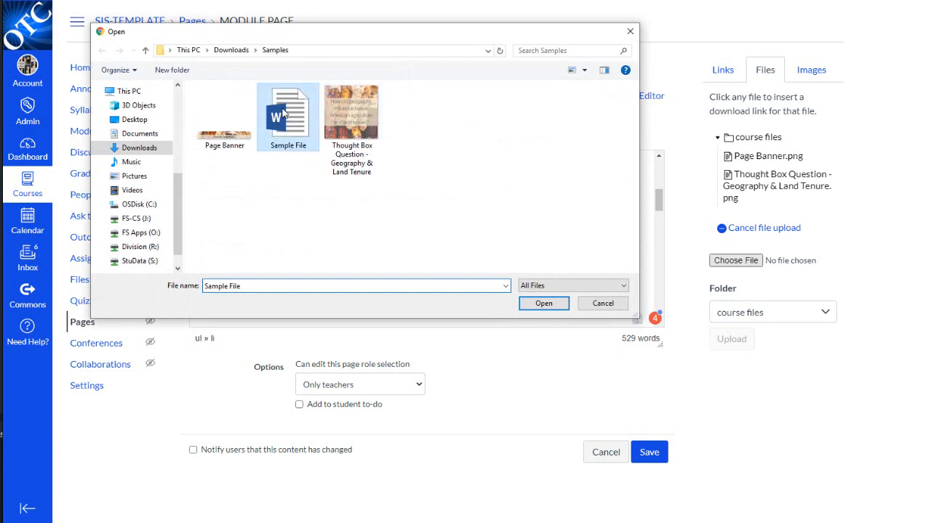
pyautogui.click(544, 304)
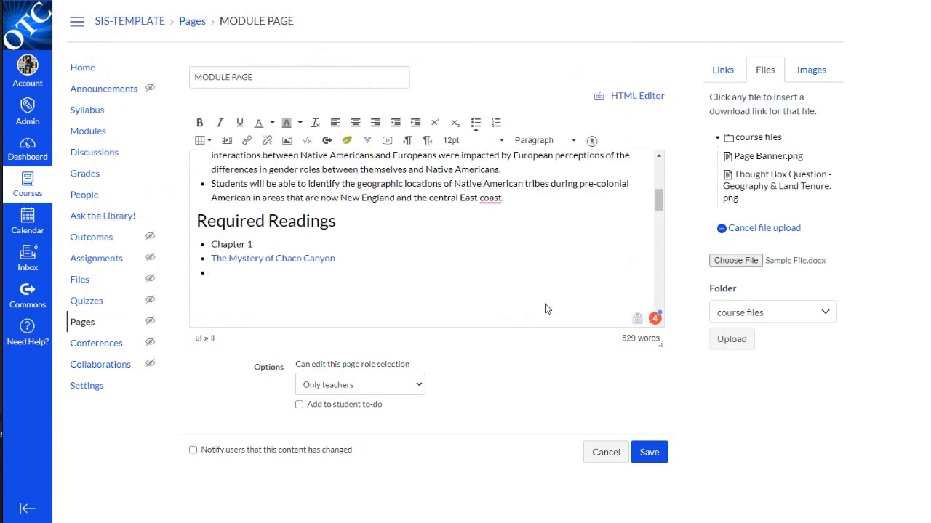
pyautogui.click(730, 346)
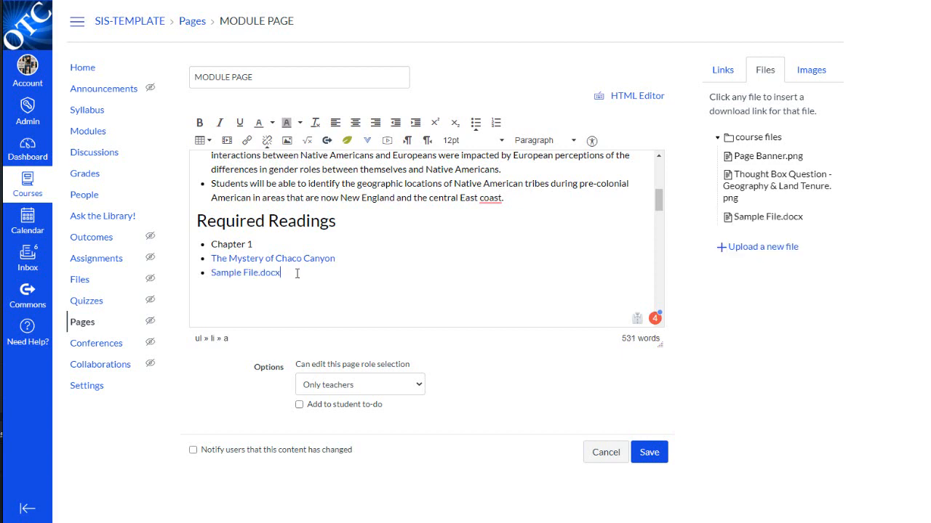
# Step: Remove the .docx extension from the uploaded file's link text so it reads "Sample File"
pyautogui.press('BackSpace')
pyautogui.press('BackSpace')
pyautogui.press('BackSpace')
pyautogui.press('BackSpace')
pyautogui.press('BackSpace')
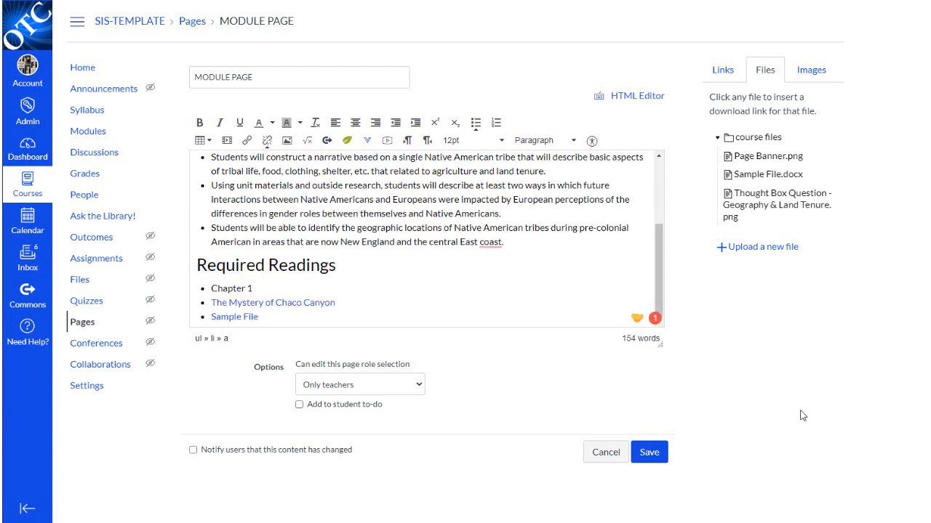
# Step: End the readings list and add a Header 2 "Sign of the Times" with a paragraph about Native Americans as the first farmers
pyautogui.press('Return')
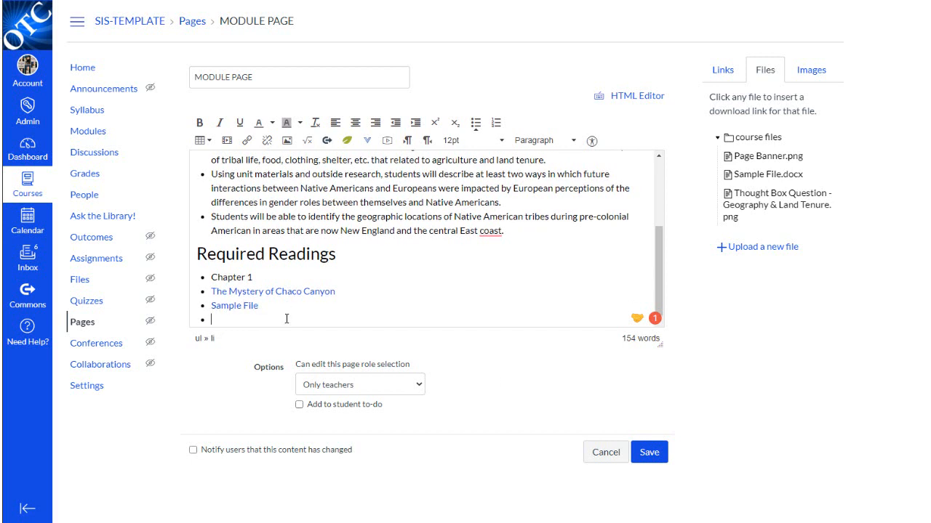
pyautogui.click(476, 123)
pyautogui.click(557, 142)
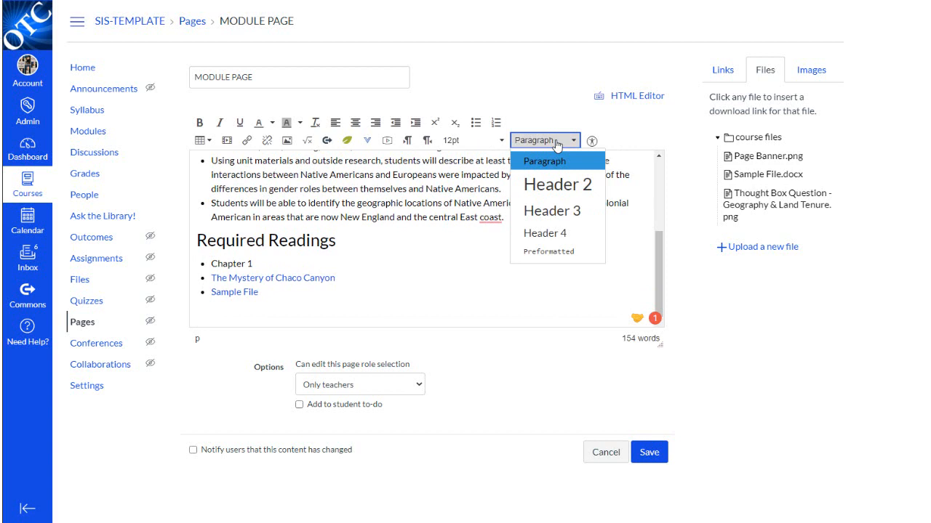
pyautogui.click(557, 187)
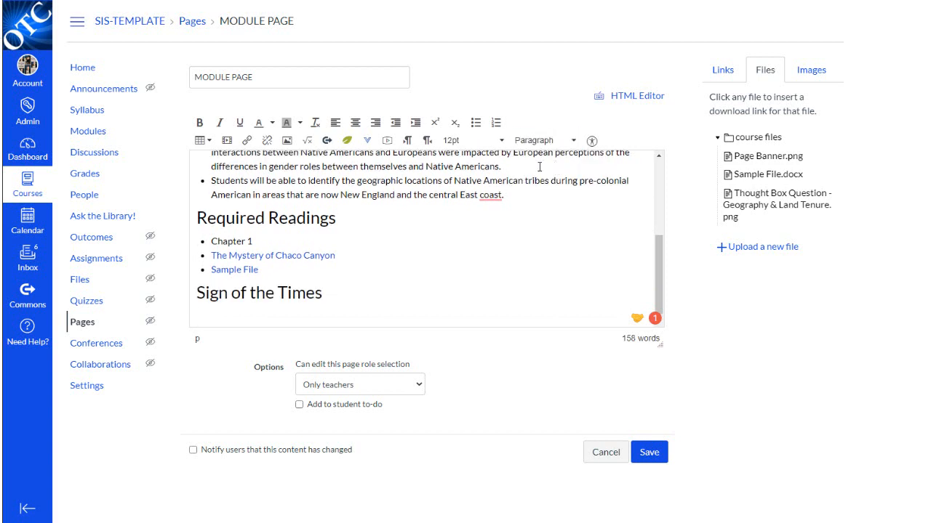
pyautogui.write('The Native Americans were the first farmers in the Western Hemisphere with archaeological finds in the Continental United States dating back to as early as 5000 BC. By 1000 AD,they developed an extensive agriculture system. Not only did the Native American Indians develop an efficient agricultural system but they also developed a system of land tenure.')
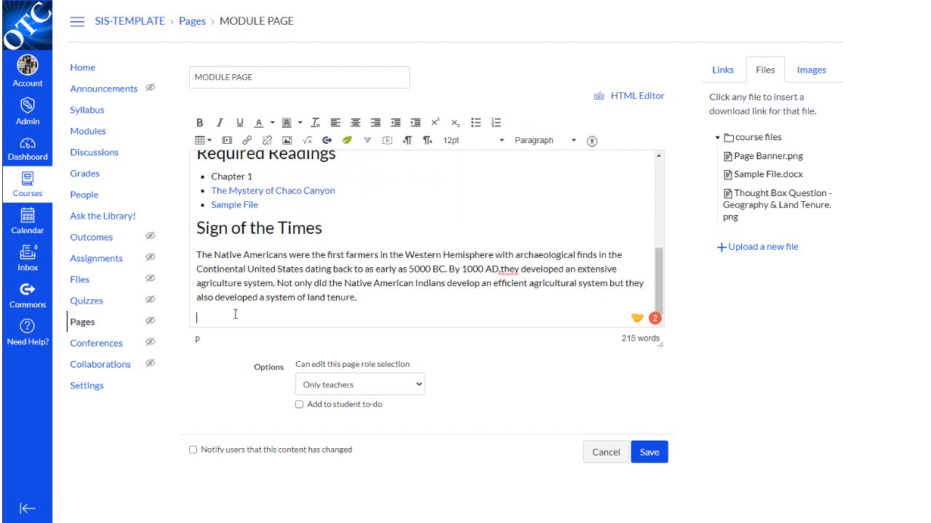
# Step: Add a Header 2 "Agricultural Evolution" with a paragraph on the transmission of New World agricultural methods to European settlers
pyautogui.click(547, 141)
pyautogui.click(546, 188)
pyautogui.write('Agricultural Evolution The transmission of New World agricultural methods from the Indians to European settlers eventually had a negative effect on Indian civilization.  European immigrants adopted the crops and techniques of the Indians and made agriculture the basis of their economy and these new farmers sought to become commercial farmers as quickly as possible.  Profit-driven agriculture required the use of Indian lands.  As a result, European settlers with their market-oriented agricultural economy and an increasing population seized both community and privately controlled tribal lands.  Therefore, the farming culture of the American Indians began to disintegrate.  As the European immigrant farmers were concerned with economic gain, the Native American farmers could not command the capital, science, technology, and land base necessary to compete effectively.  By the late twentieth century, few American Indians could be considered farmers, a far cry from the time when their ancestors were such skilled agriculturists in North America.')
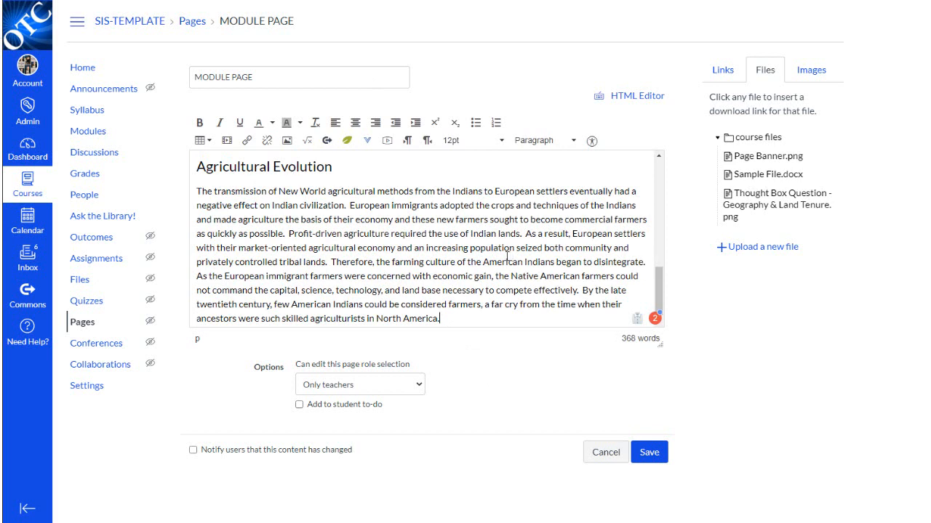
# Step: Start a new line in Header 3 style below the Agricultural Evolution paragraph
pyautogui.press('Return')
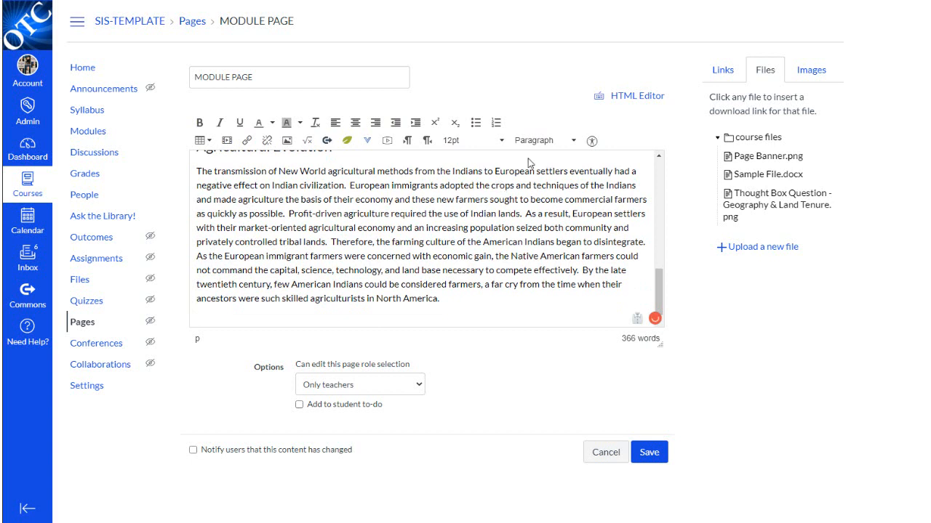
pyautogui.click(541, 143)
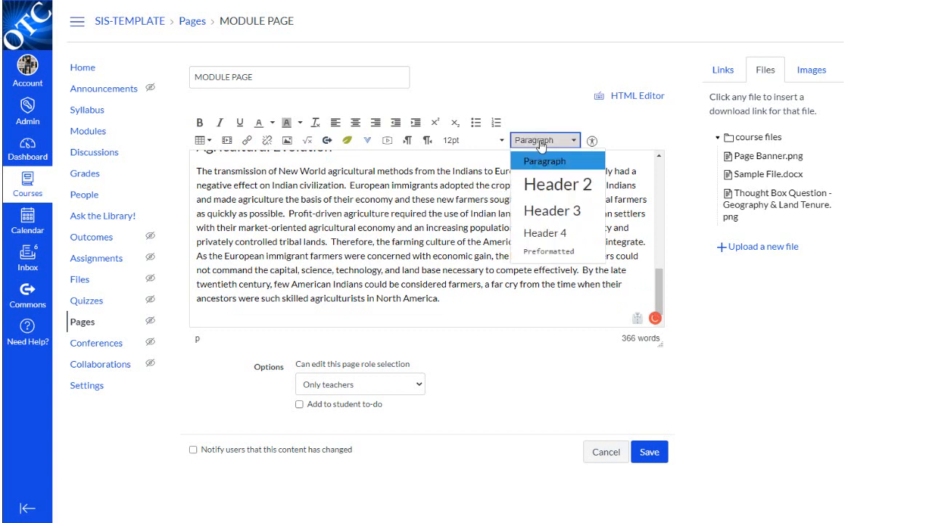
pyautogui.click(554, 214)
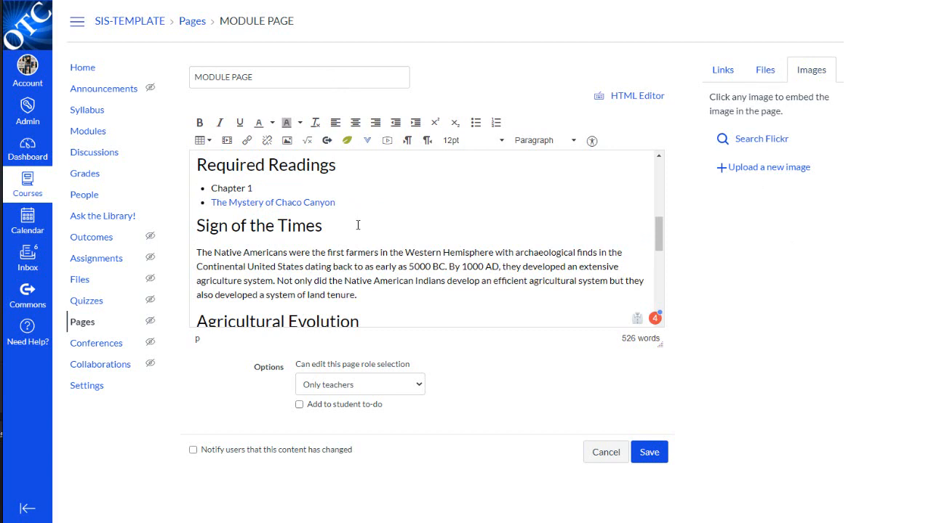
# Step: Upload "Thought Box Question - Geography & Land Tenure" before the "Sign of the Times" heading, with alt text "How did geography influence Native American agriculture and land tenure?"
pyautogui.click(197, 227)
pyautogui.click(760, 168)
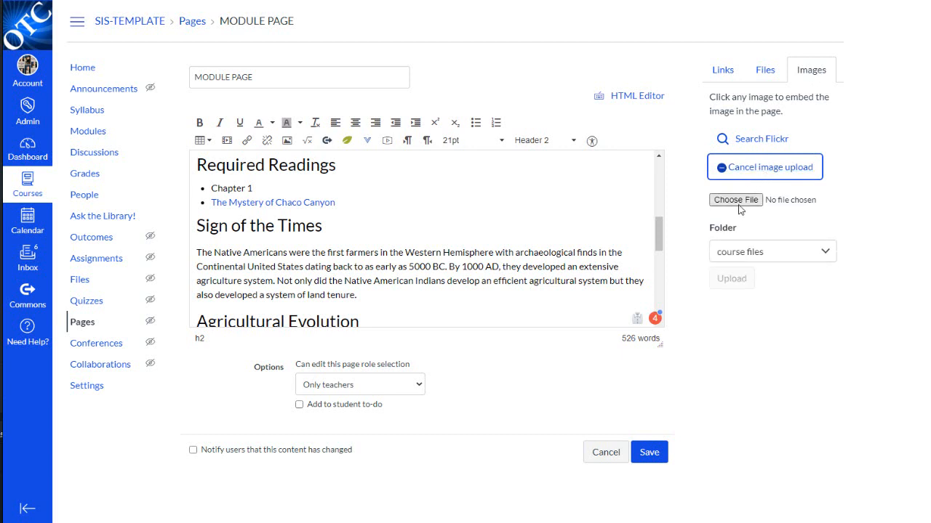
pyautogui.click(736, 200)
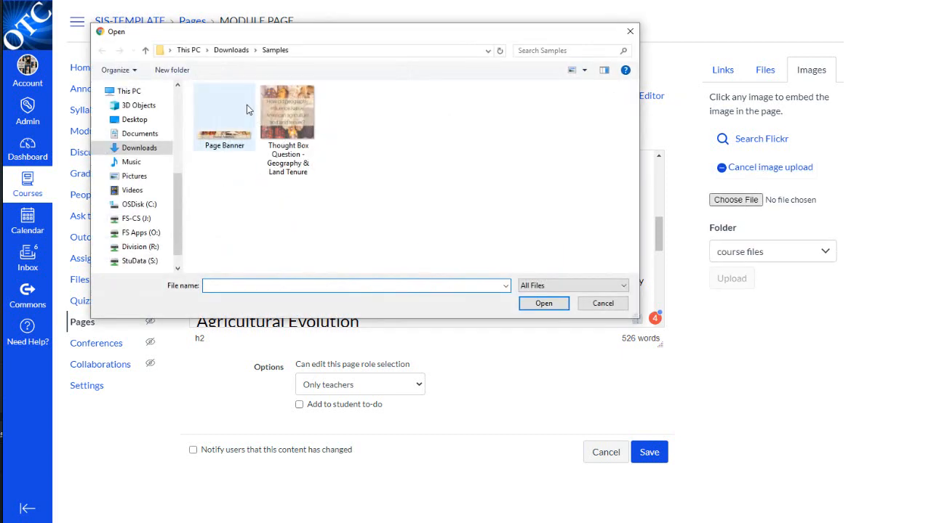
pyautogui.click(294, 113)
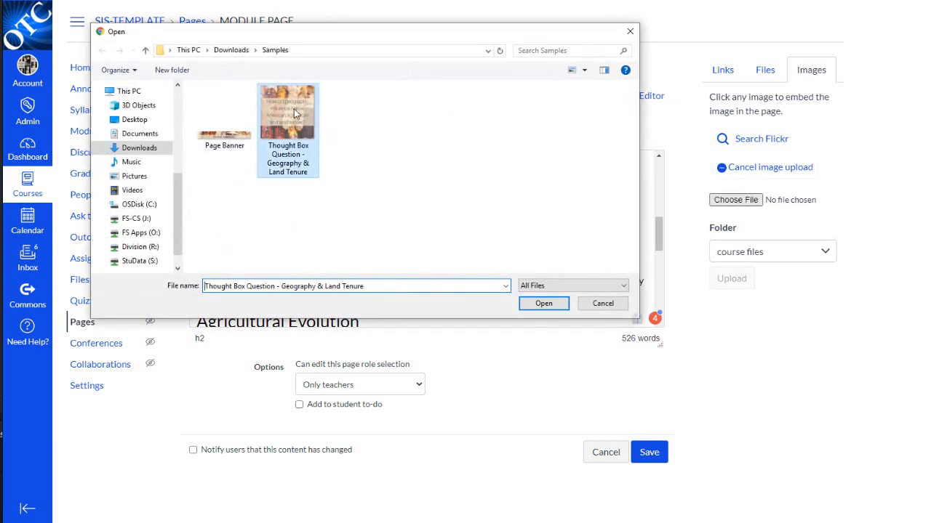
pyautogui.click(544, 304)
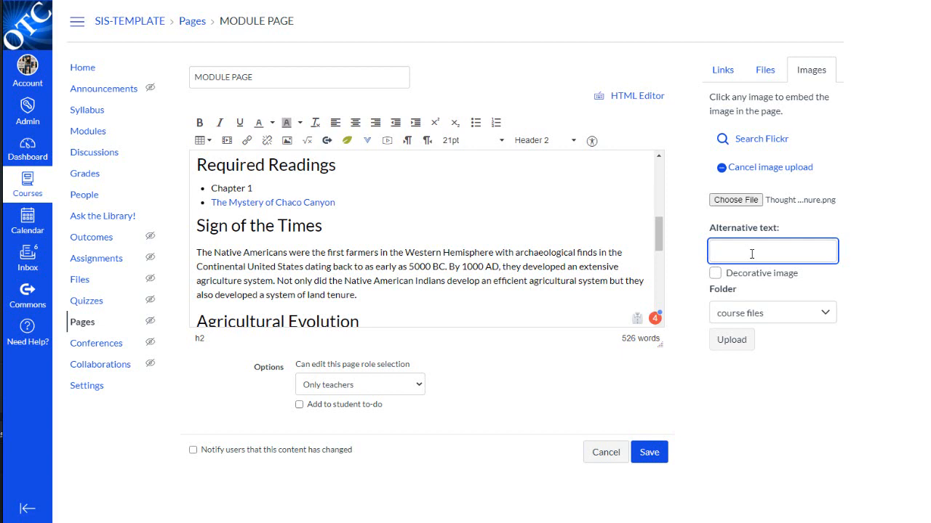
pyautogui.hotkey('ctrl', 'v')
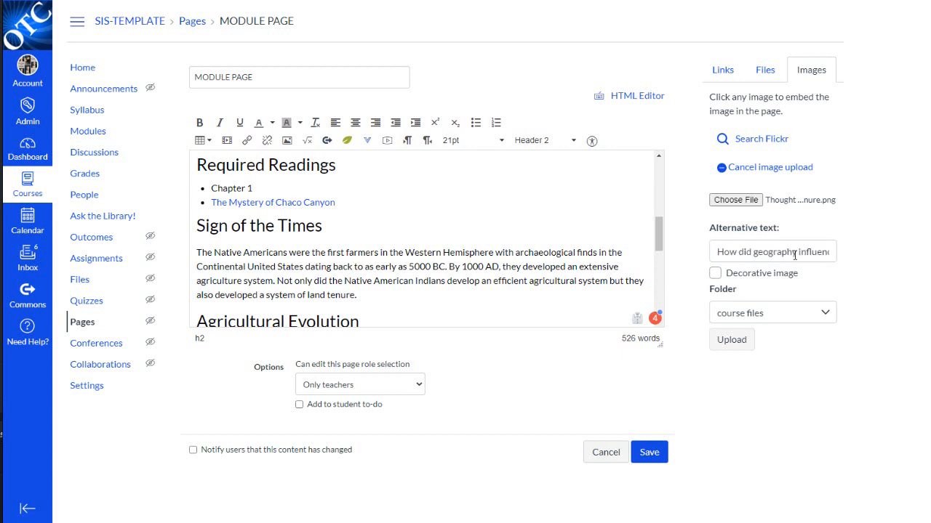
pyautogui.click(735, 341)
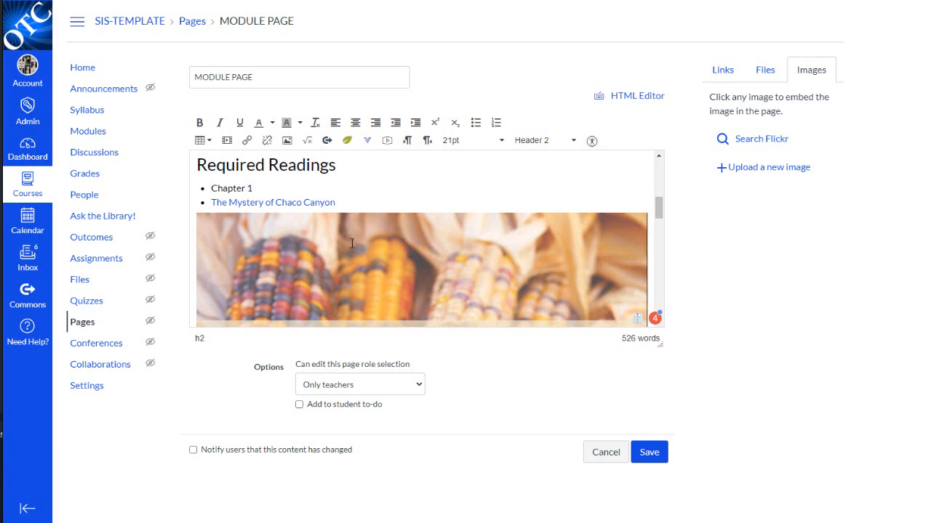
# Step: Resize the embedded thought box image to a width of 400 with its aspect ratio preserved
pyautogui.click(290, 243)
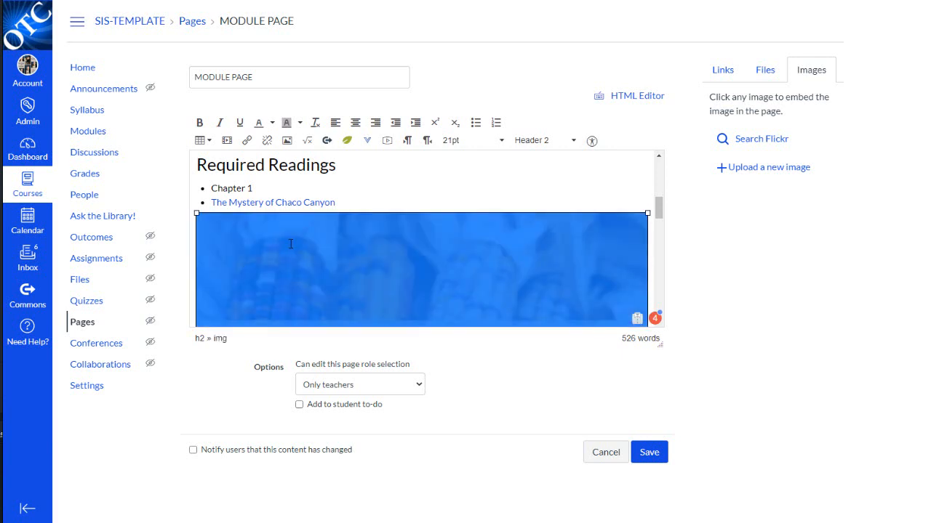
pyautogui.click(287, 142)
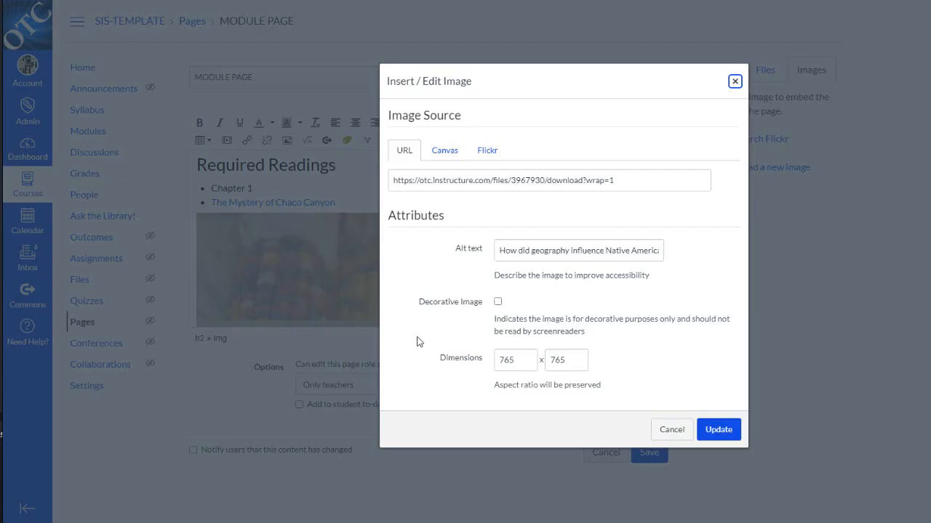
pyautogui.moveTo(514, 254); pyautogui.dragTo(680, 260)
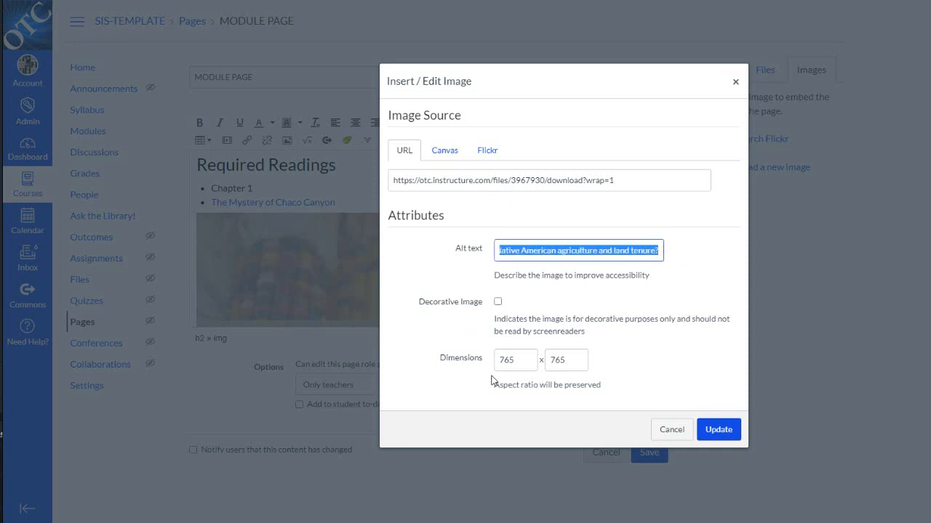
pyautogui.click(520, 363)
pyautogui.moveTo(525, 362); pyautogui.dragTo(426, 362)
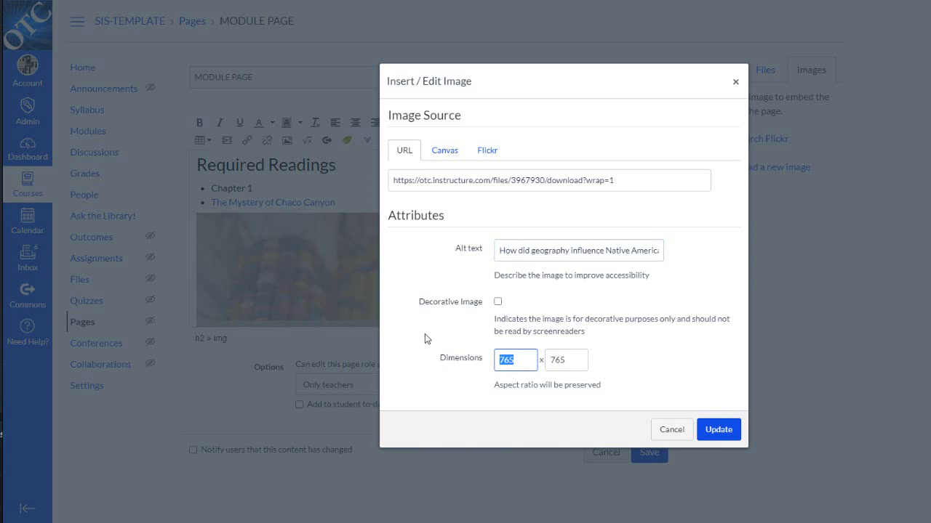
pyautogui.write('400')
pyautogui.click(565, 362)
pyautogui.click(720, 432)
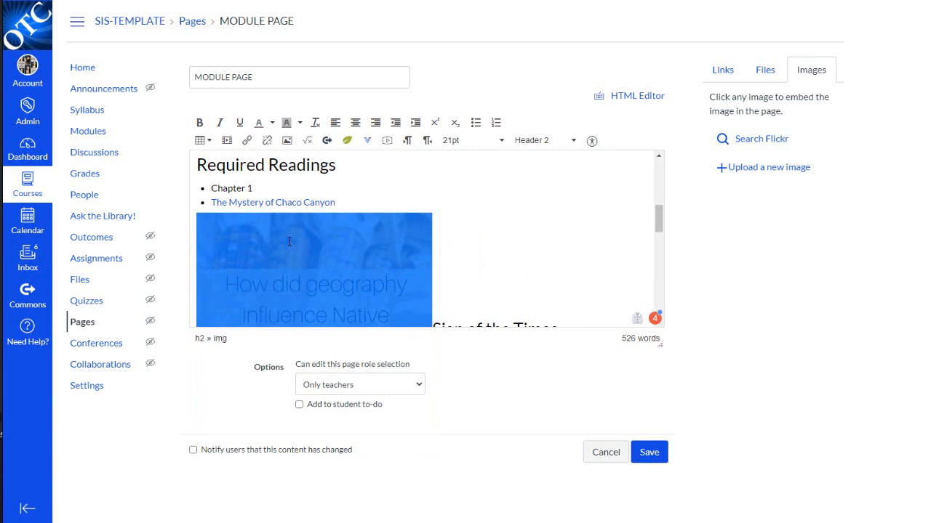
# Step: Right-align the thought box image so the "Sign of the Times" text wraps beside it
pyautogui.click(313, 238)
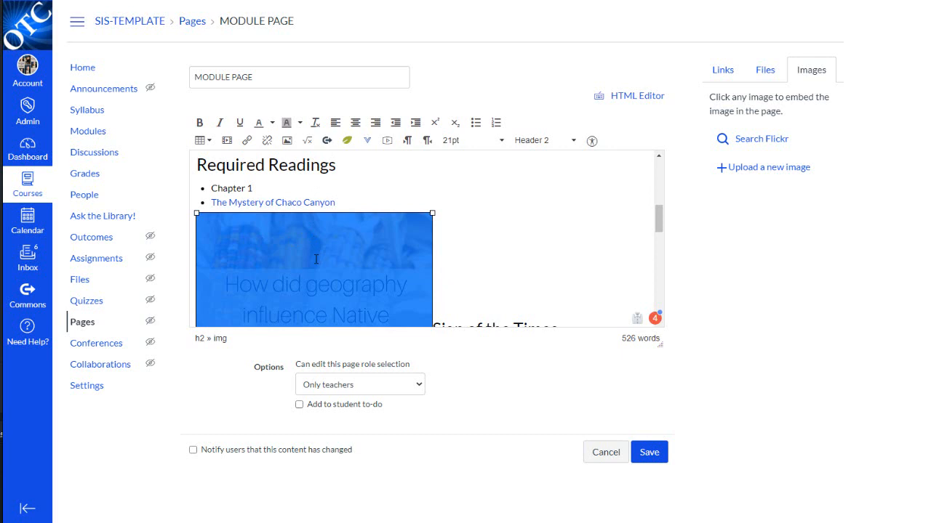
pyautogui.click(375, 123)
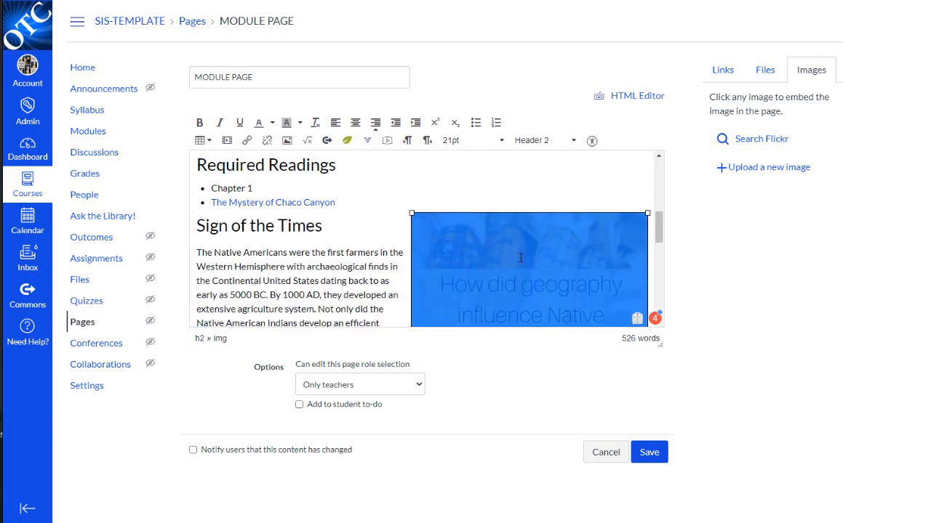
pyautogui.scroll(-2, 256, 259)
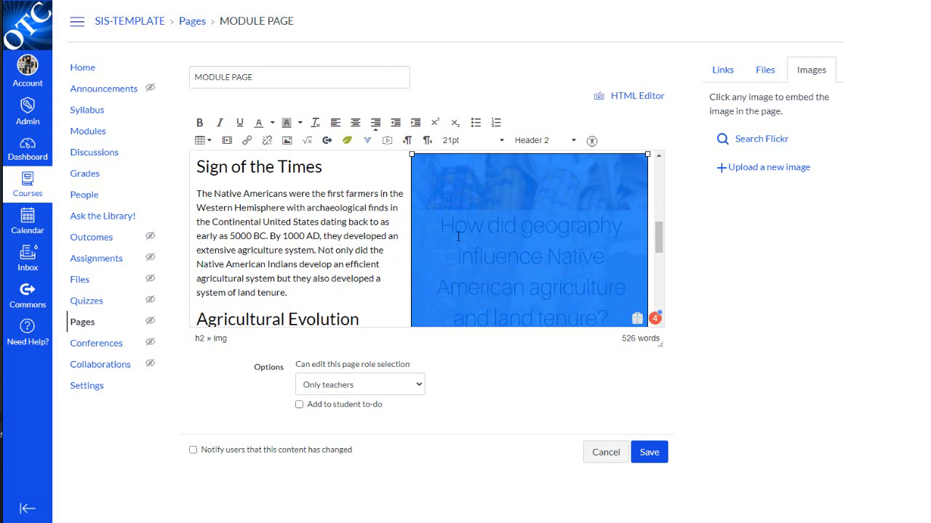
pyautogui.scroll(4, 359, 261)
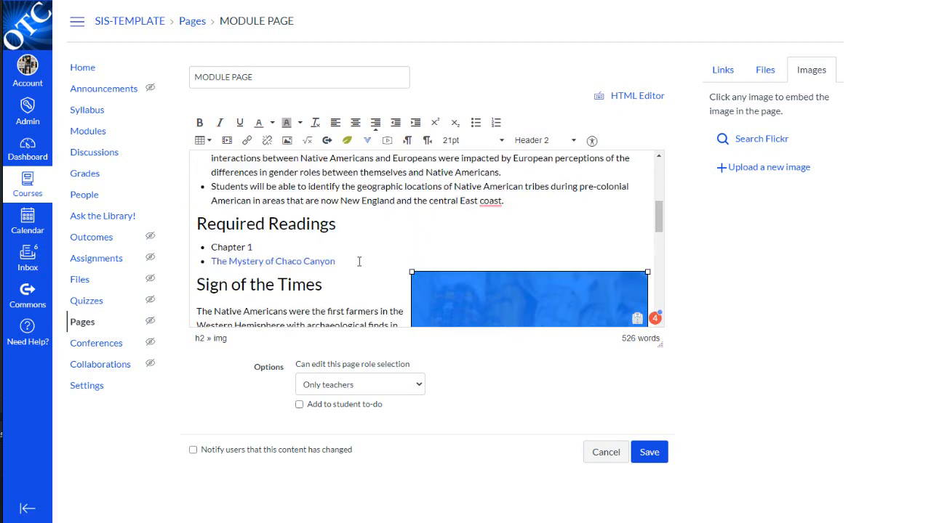
# Step: Add a Header 2 "Assignments" below the Tools & Techniques paragraph and start a new line under it
pyautogui.scroll(-10, 365, 260)
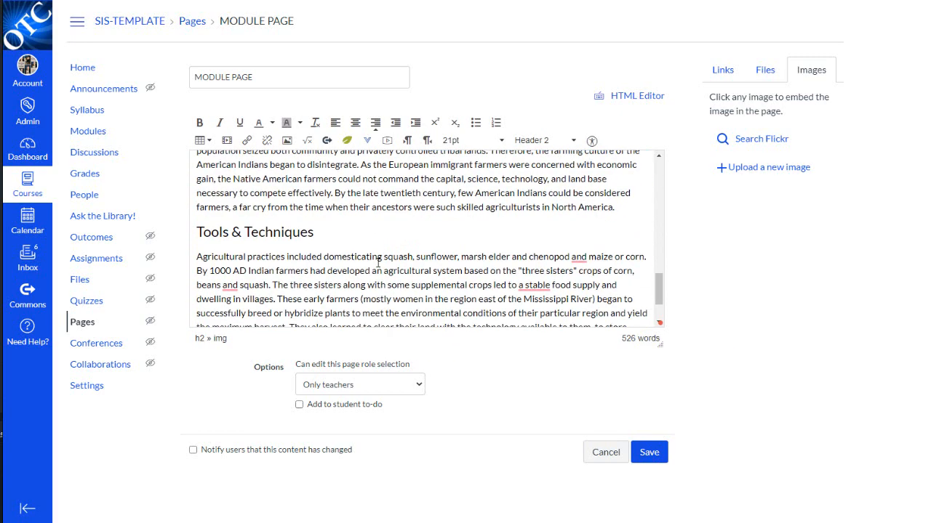
pyautogui.scroll(-2, 377, 262)
pyautogui.click(547, 313)
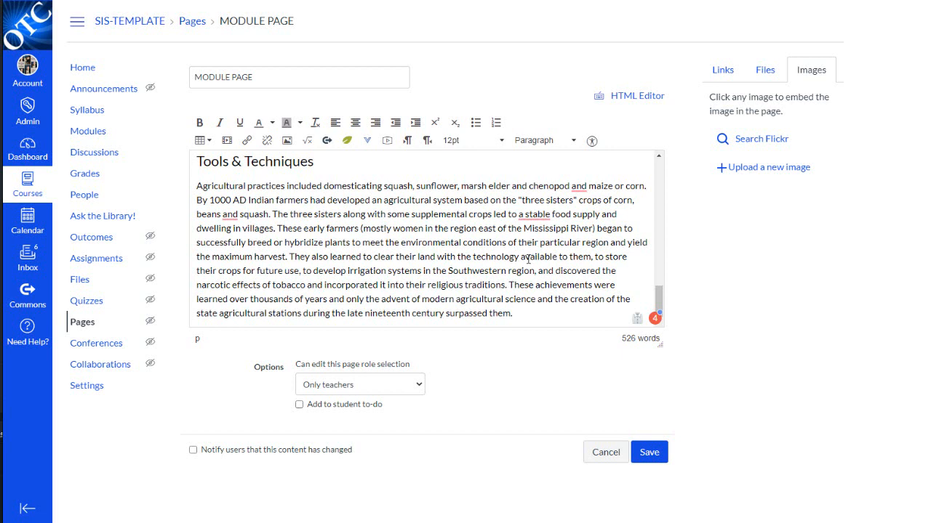
pyautogui.scroll(-1, 501, 260)
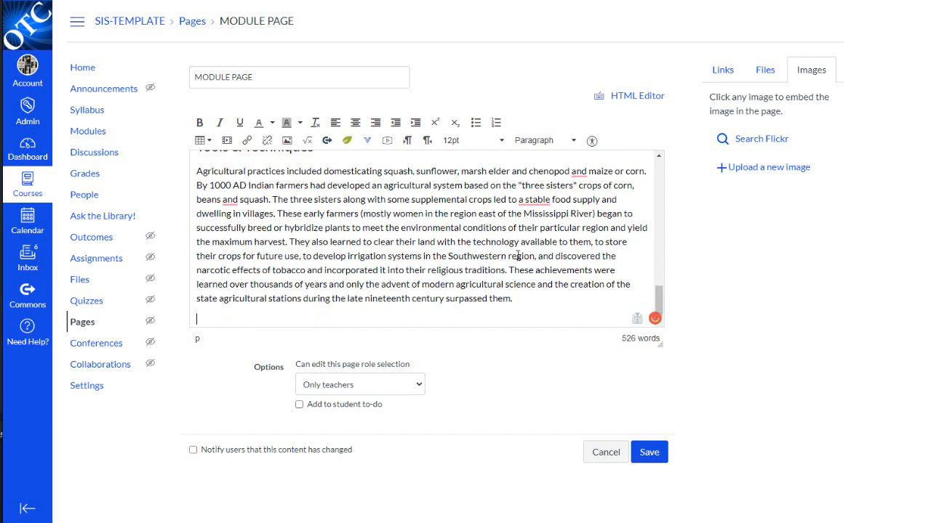
pyautogui.click(549, 141)
pyautogui.click(549, 189)
pyautogui.write('Assignments')
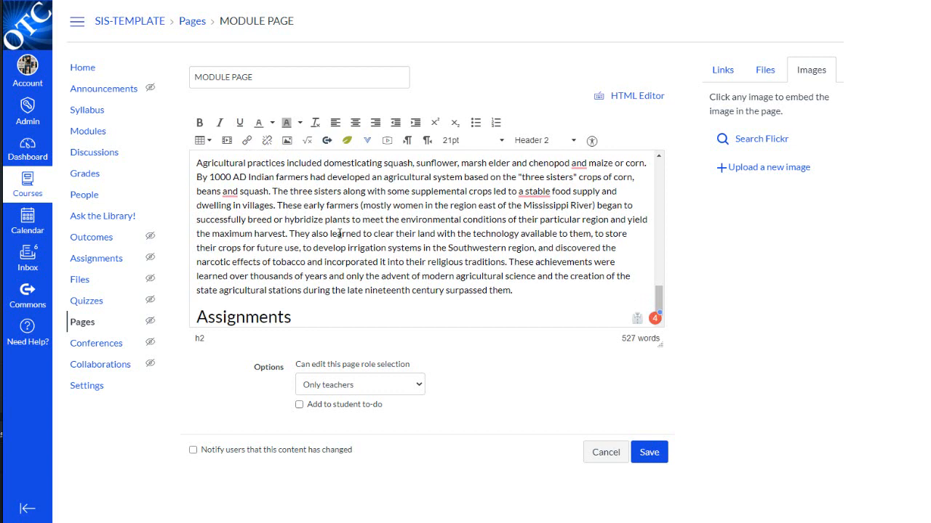
pyautogui.press('Return')
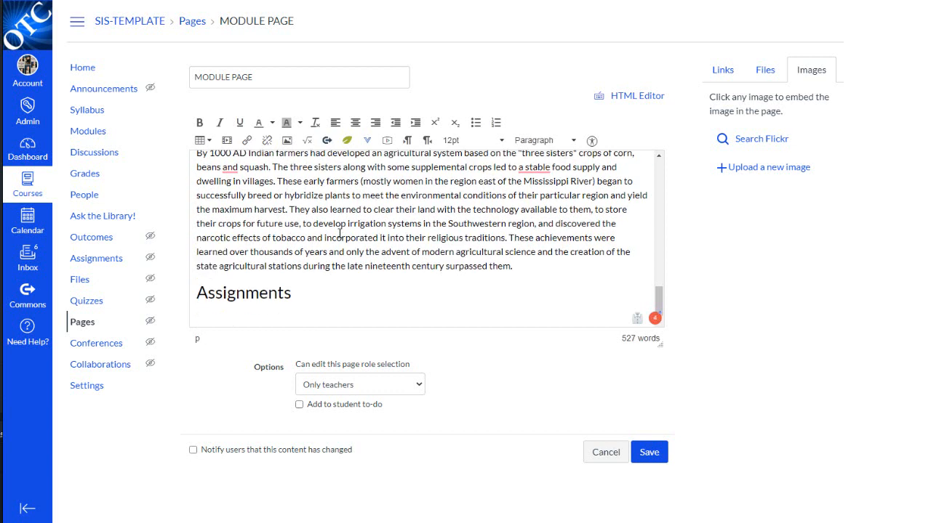
# Step: Insert a link to the course's Sample Assignment under the Assignments heading and save the page
pyautogui.click(724, 72)
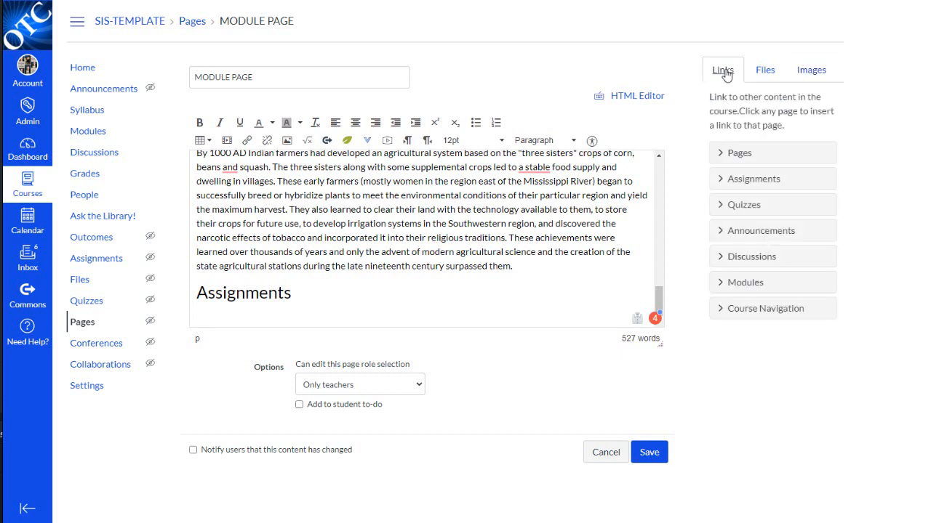
pyautogui.click(721, 181)
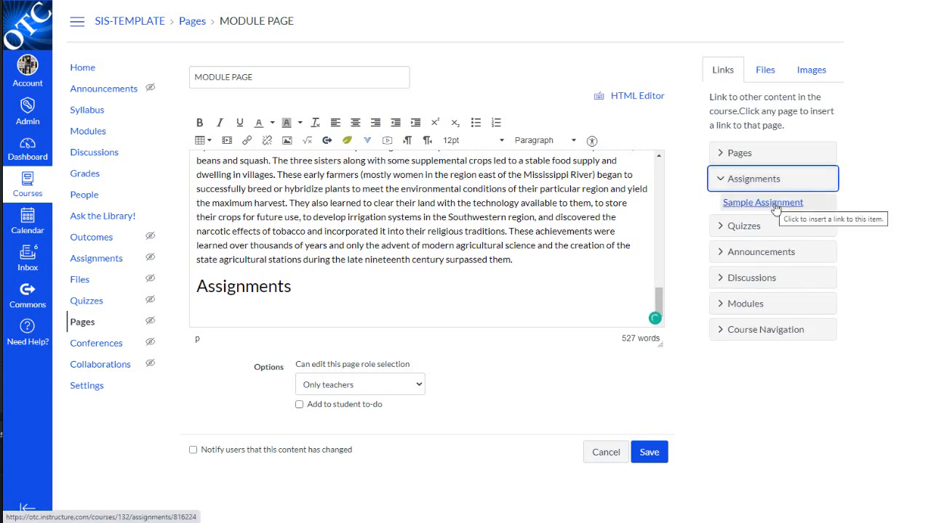
pyautogui.click(776, 203)
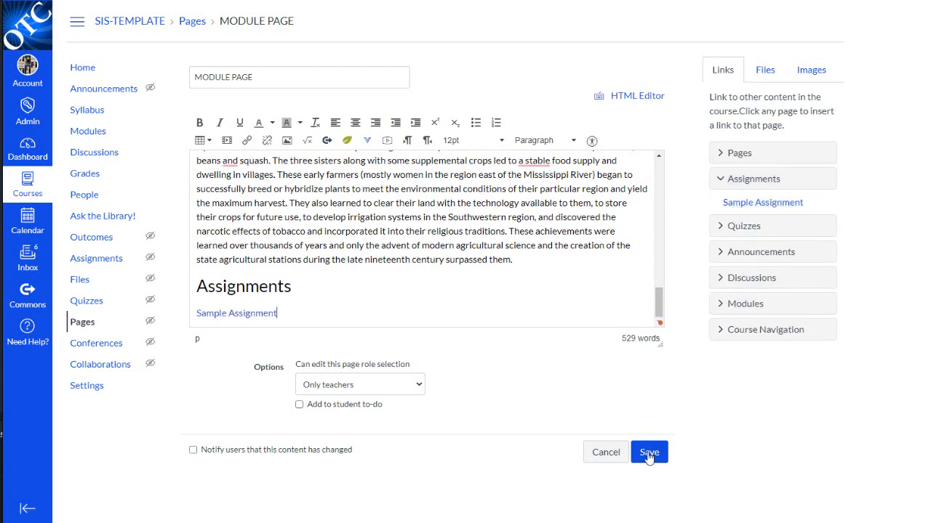
pyautogui.click(650, 452)
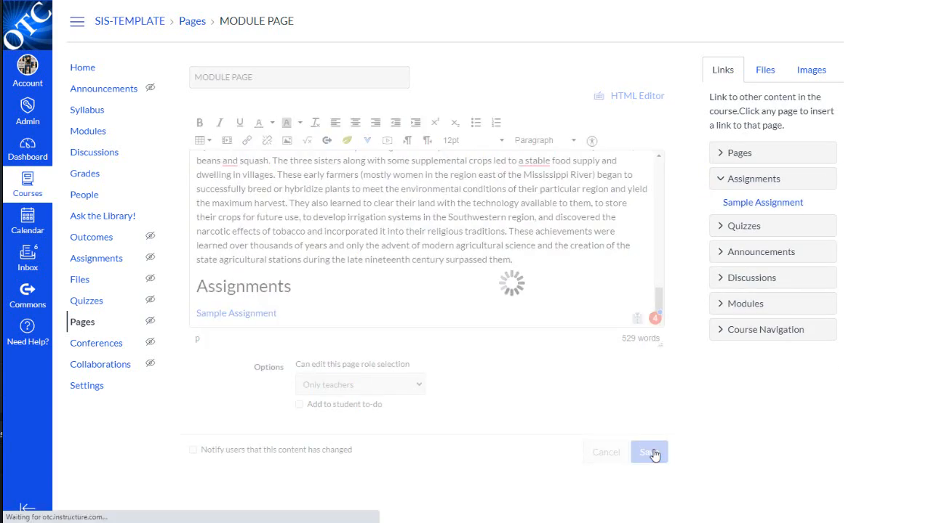